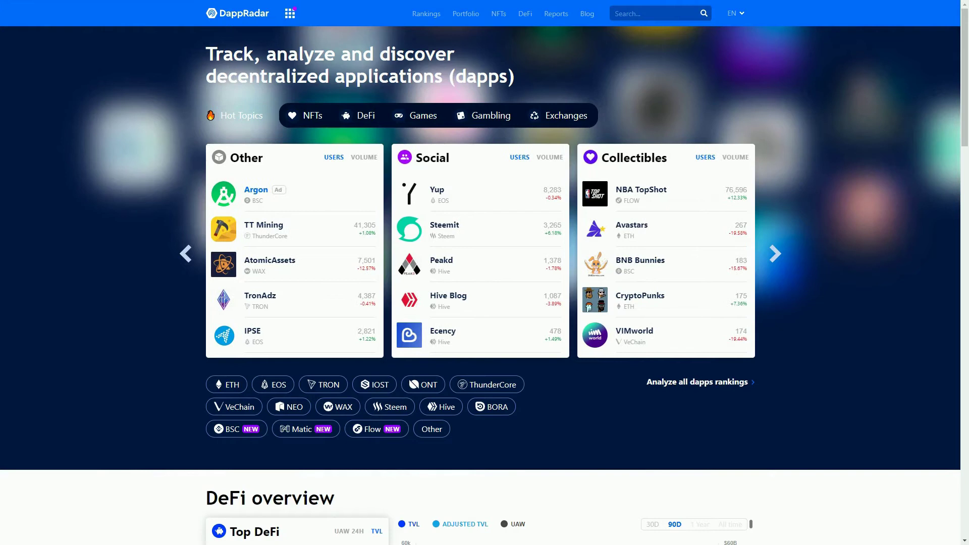
- Open DappRadar's Portfolio Tracker and load the dashboard for the saved Ethereum wallet address
{"action": "left_click", "coordinate": [466, 14]}
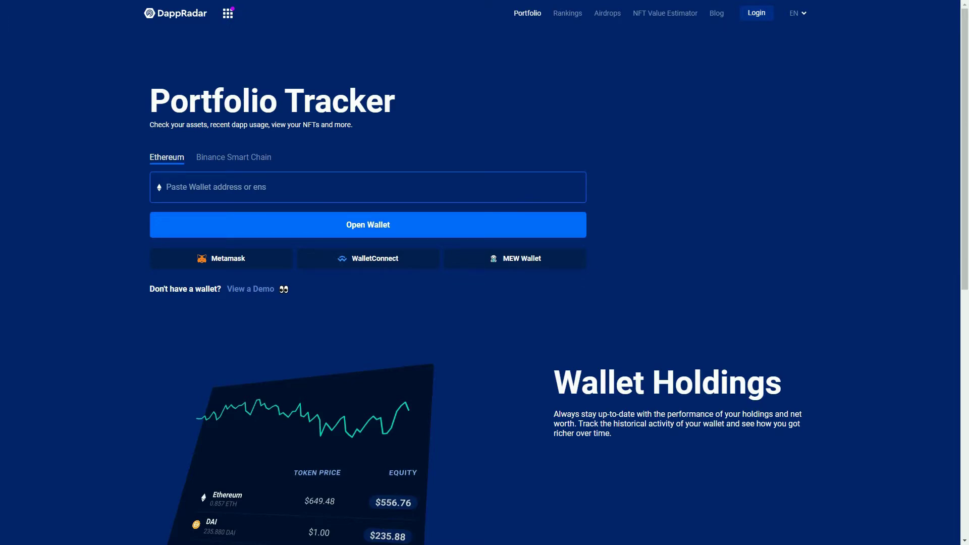
{"action": "left_click", "coordinate": [166, 187]}
{"action": "left_click", "coordinate": [212, 217]}
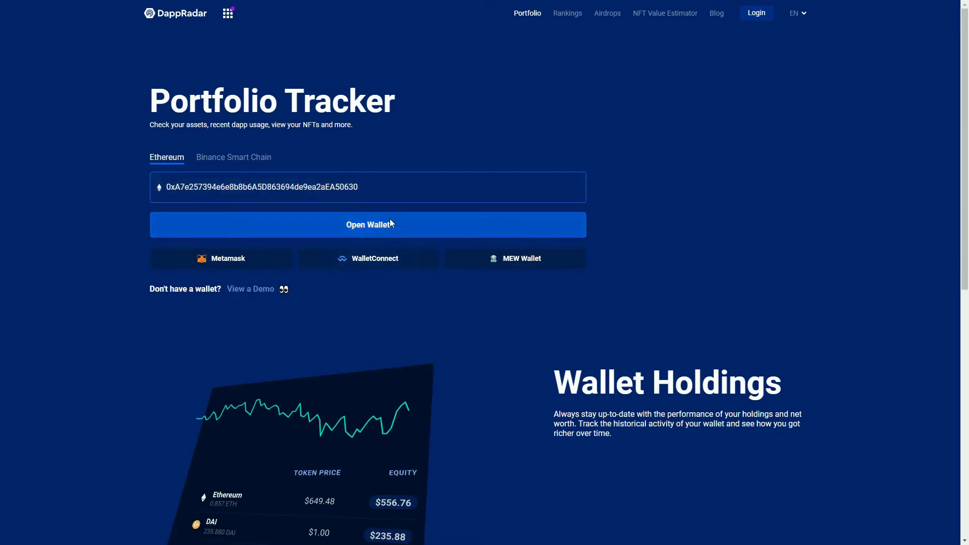
{"action": "left_click", "coordinate": [391, 224]}
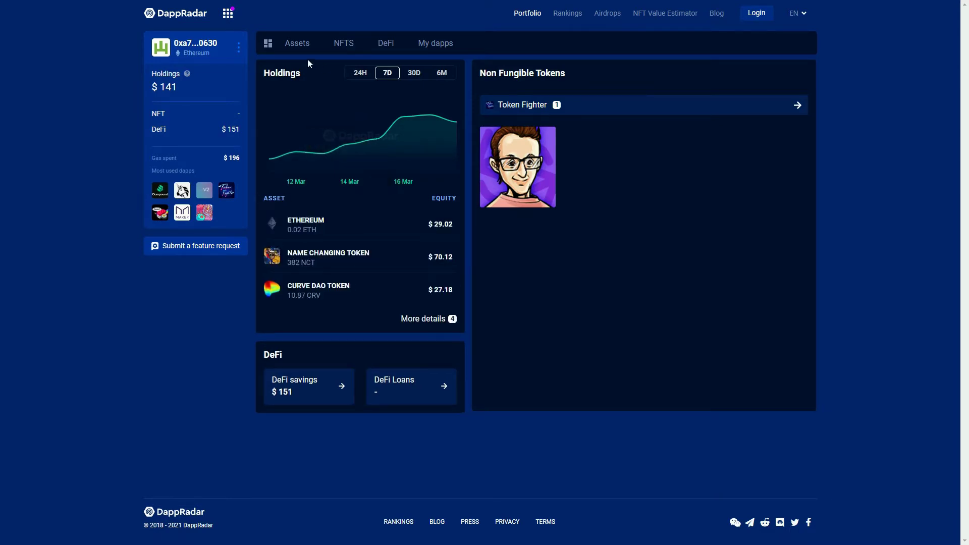
- Review the wallet's Assets, NFTs and DeFi Loans tabs, then go to My dapps
{"action": "left_click", "coordinate": [303, 45]}
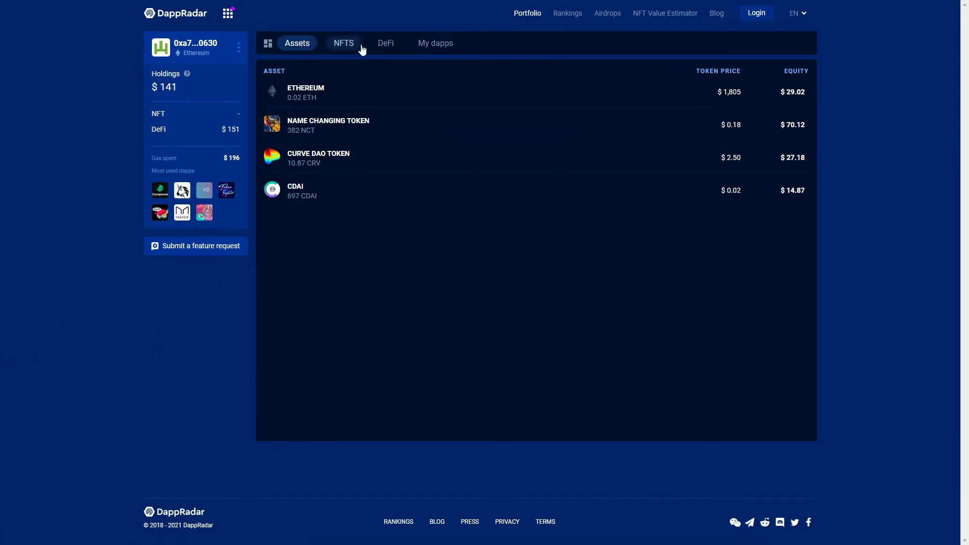
{"action": "left_click", "coordinate": [356, 49]}
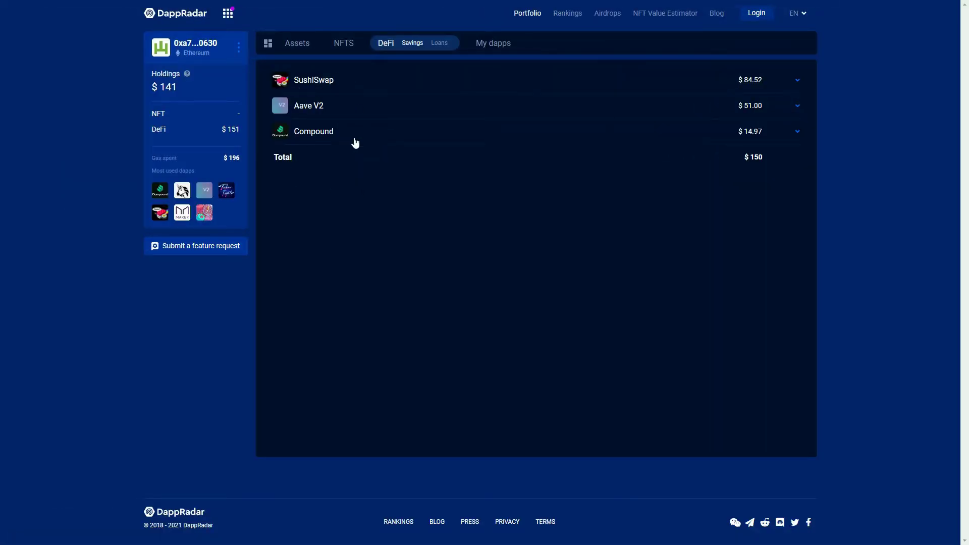
{"action": "left_click", "coordinate": [438, 44]}
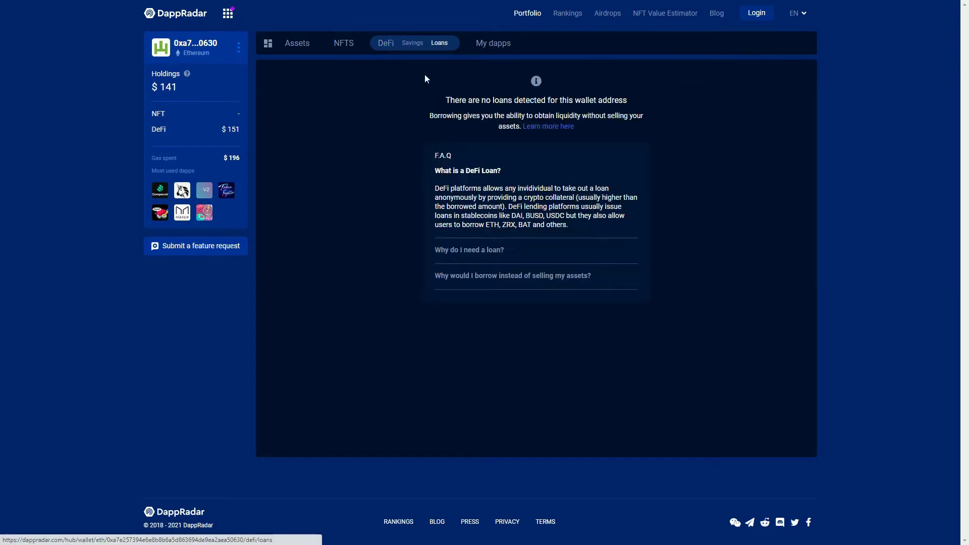
{"action": "left_click", "coordinate": [487, 44]}
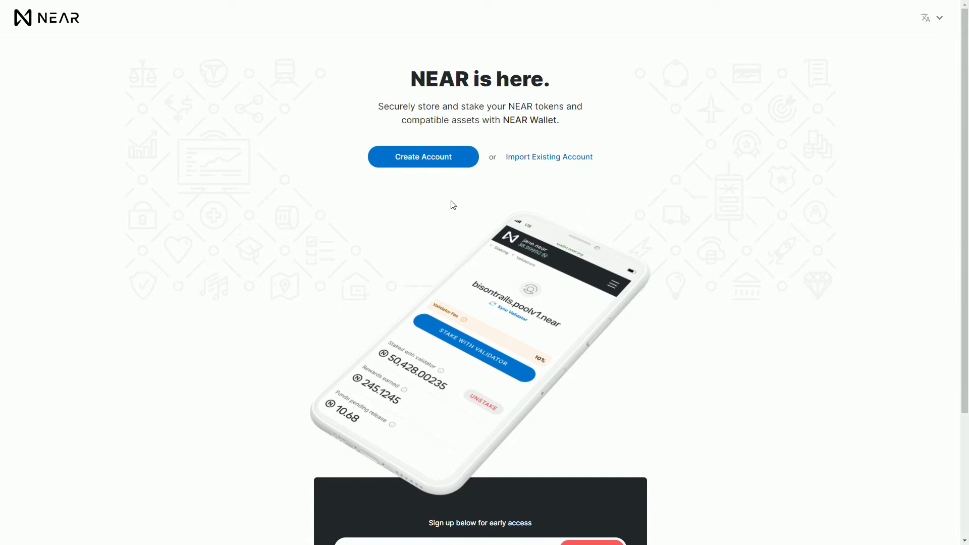
- Start creating a NEAR account and enter an available .near account ID
{"action": "left_click", "coordinate": [438, 161]}
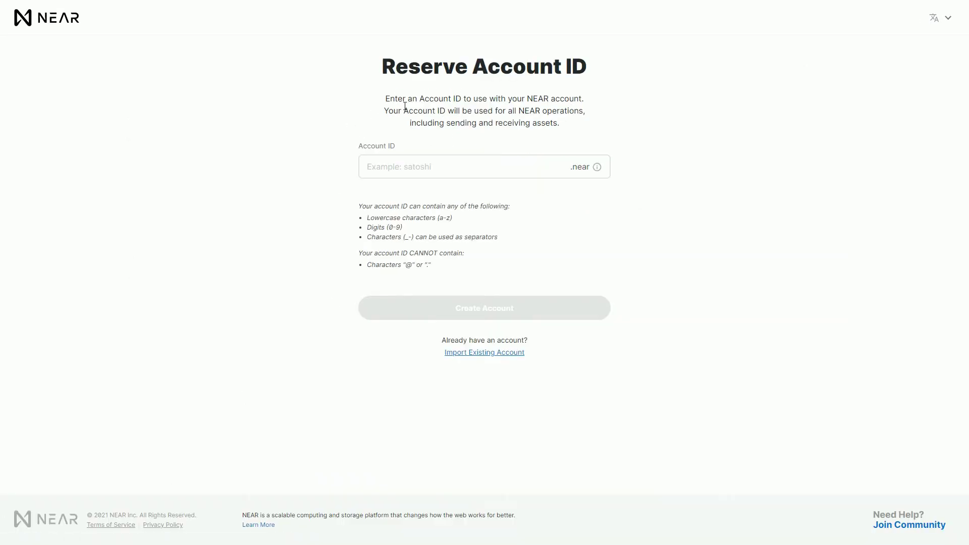
{"action": "left_click", "coordinate": [414, 172]}
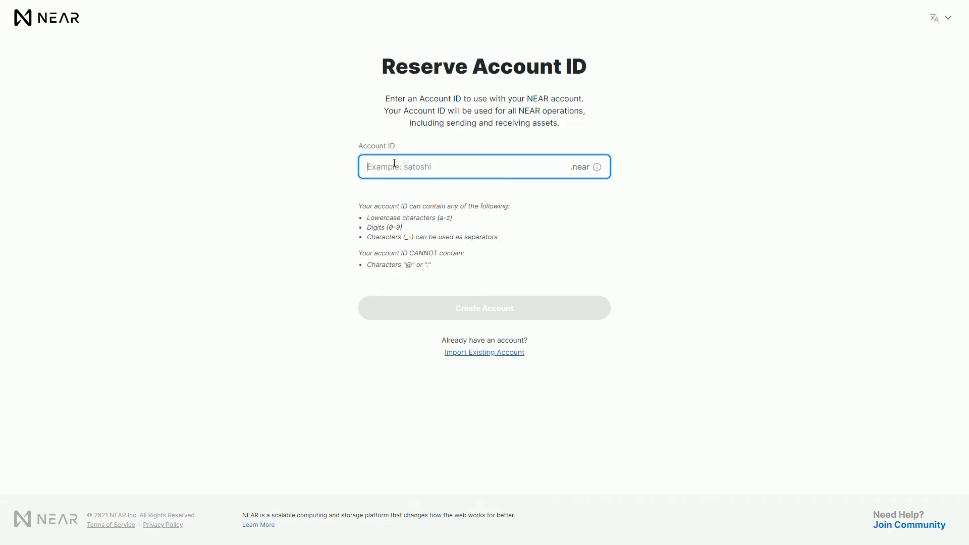
{"action": "type", "text": "dappradar_"}
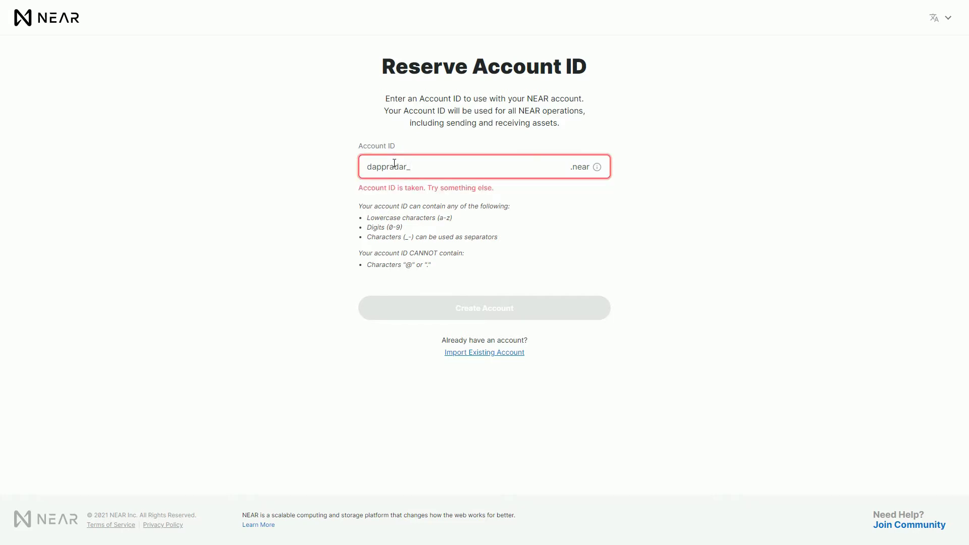
{"action": "type", "text": "test"}
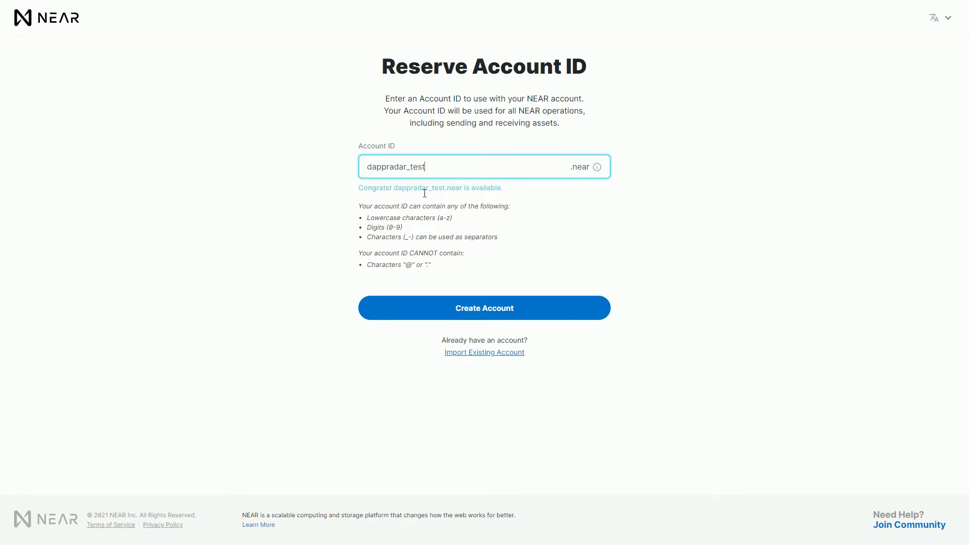
{"action": "type", "text": "1"}
- Submit the account ID, then accept the Terms of Service and Privacy Policy
{"action": "left_click", "coordinate": [551, 318]}
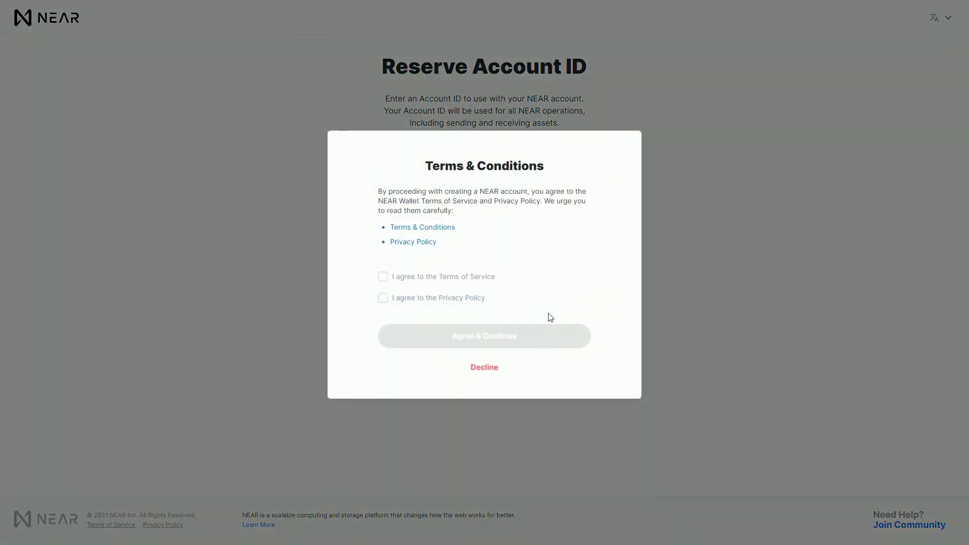
{"action": "left_click", "coordinate": [383, 277]}
{"action": "left_click", "coordinate": [383, 298]}
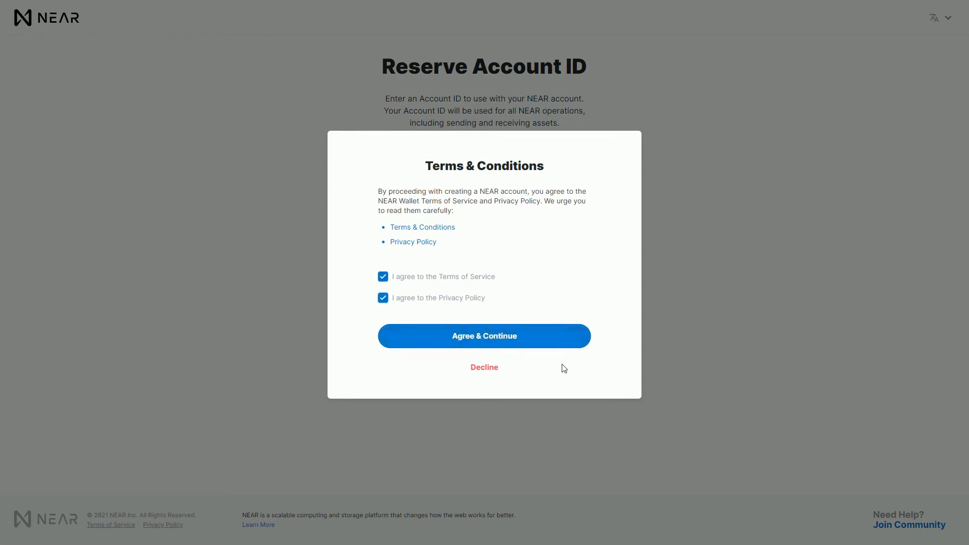
{"action": "left_click", "coordinate": [512, 339]}
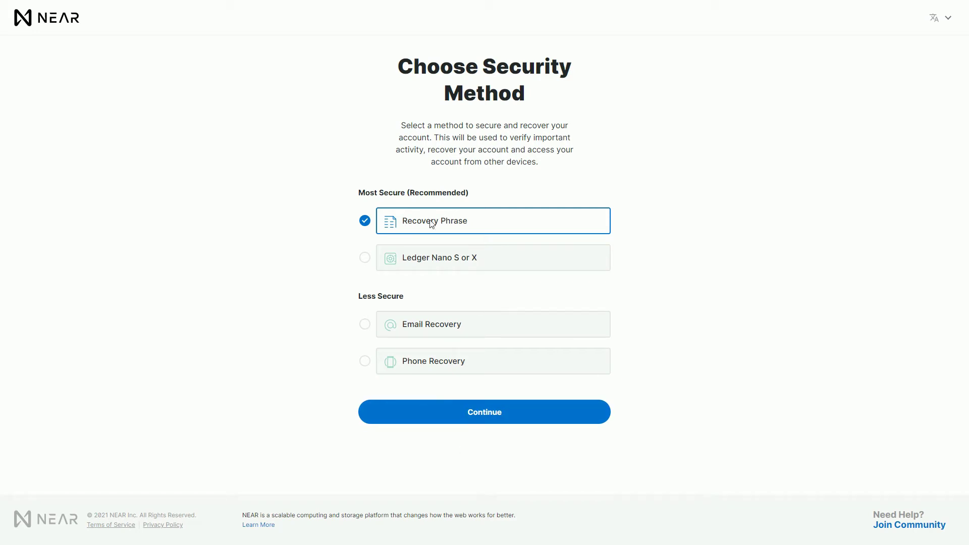
- Continue with Recovery Phrase as the security method
{"action": "left_click", "coordinate": [512, 419]}
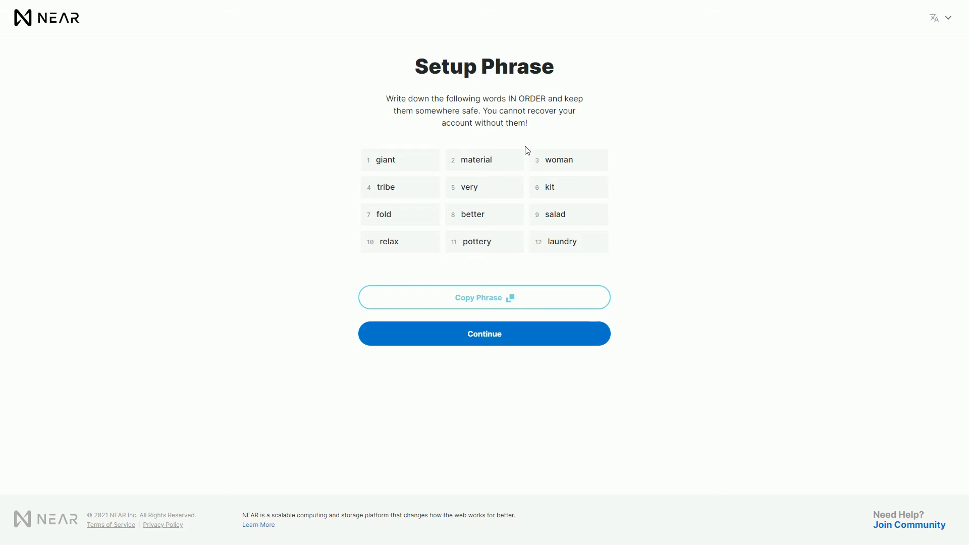
- Verify the recovery phrase by entering word #4 and completing setup
{"action": "left_click", "coordinate": [471, 344]}
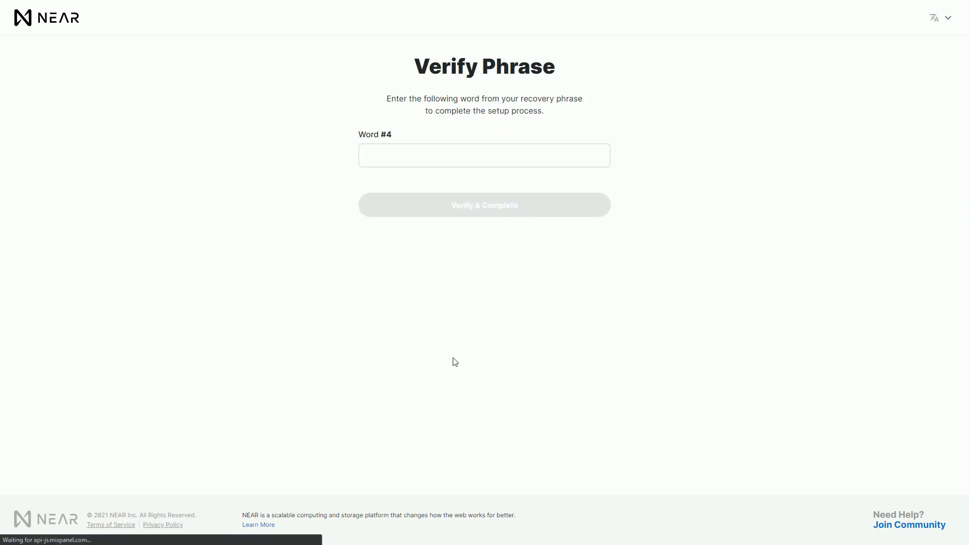
{"action": "left_click", "coordinate": [438, 161]}
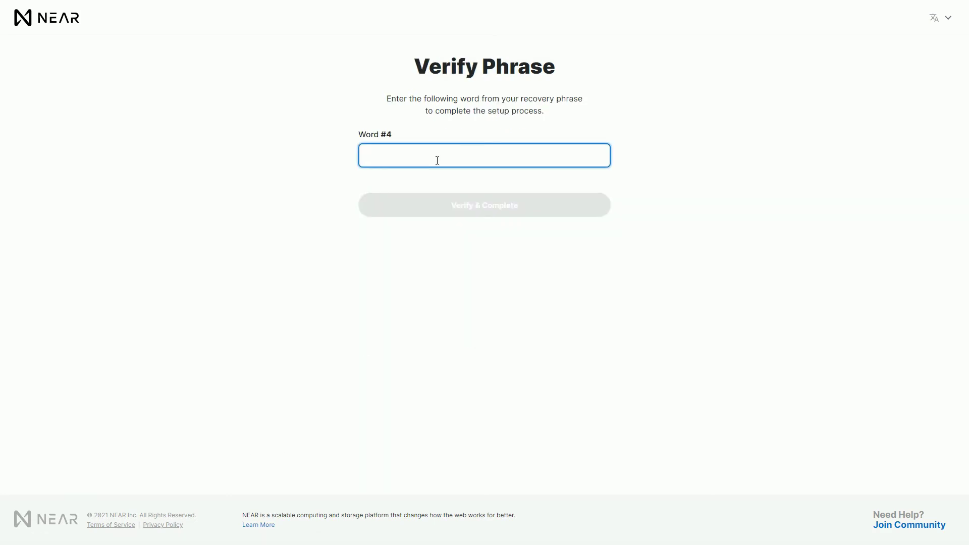
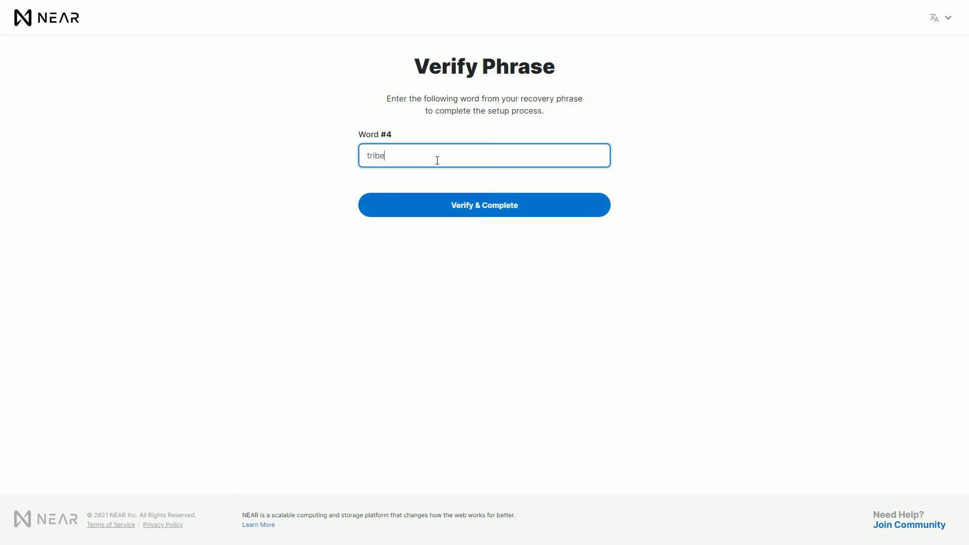
{"action": "left_click", "coordinate": [491, 207]}
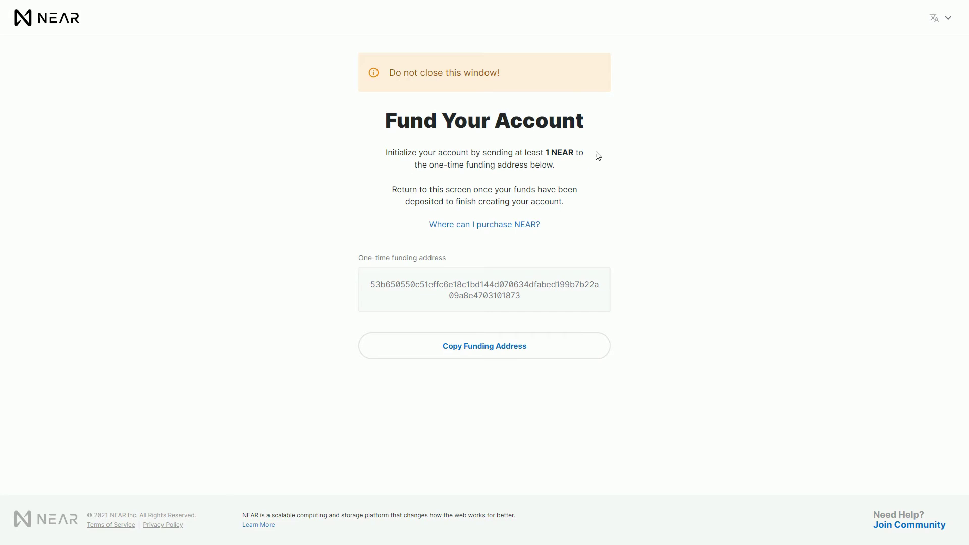
- Highlight the 1 NEAR minimum deposit and open the list of exchanges selling NEAR
{"action": "left_click_drag", "start_coordinate": [546, 152], "coordinate": [574, 152]}
{"action": "left_click", "coordinate": [496, 226]}
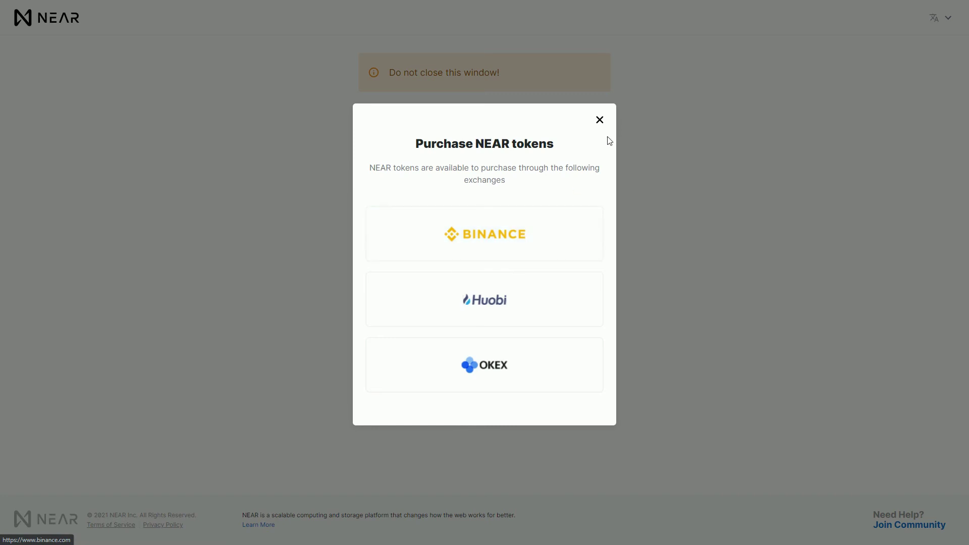
- Close the exchanges list, then select and copy the one-time funding address
{"action": "left_click", "coordinate": [599, 120]}
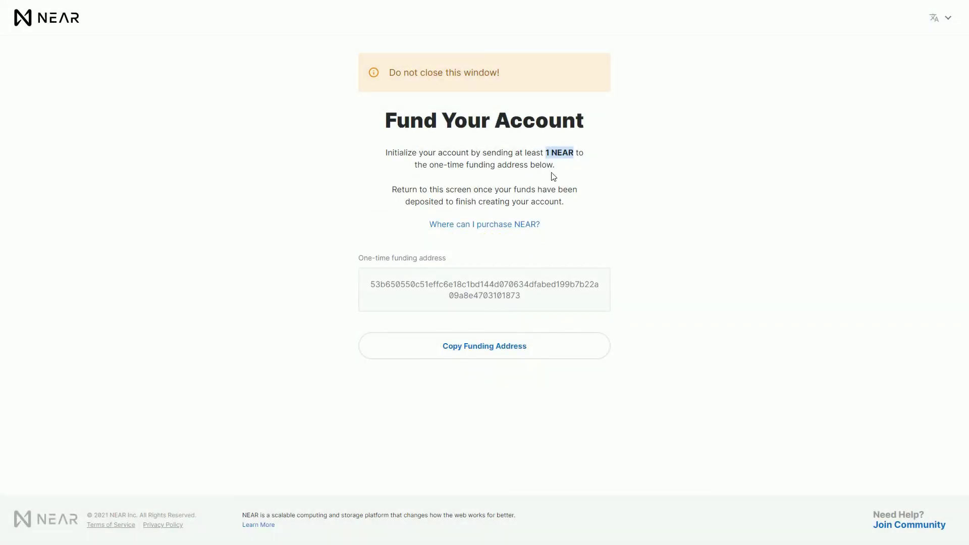
{"action": "left_click_drag", "start_coordinate": [370, 287], "coordinate": [579, 298]}
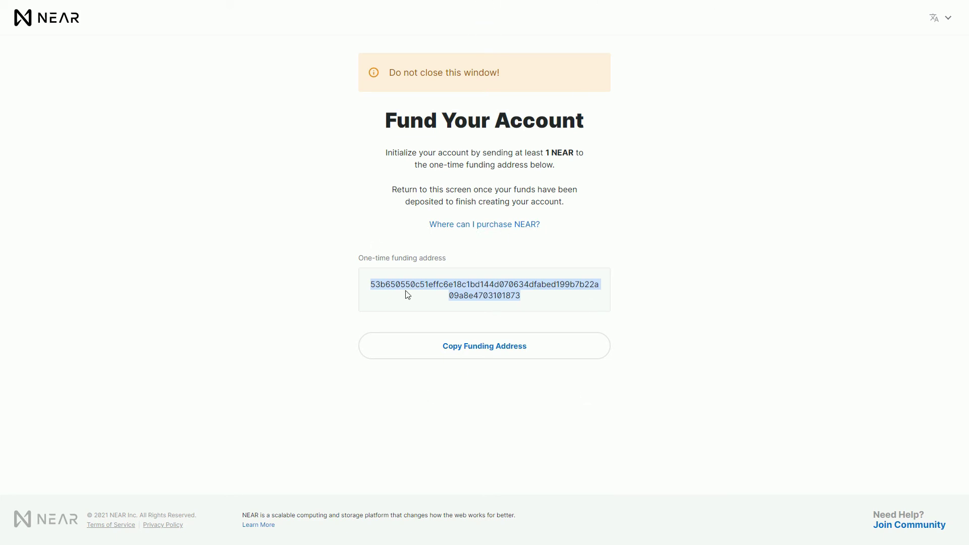
{"action": "left_click", "coordinate": [492, 352]}
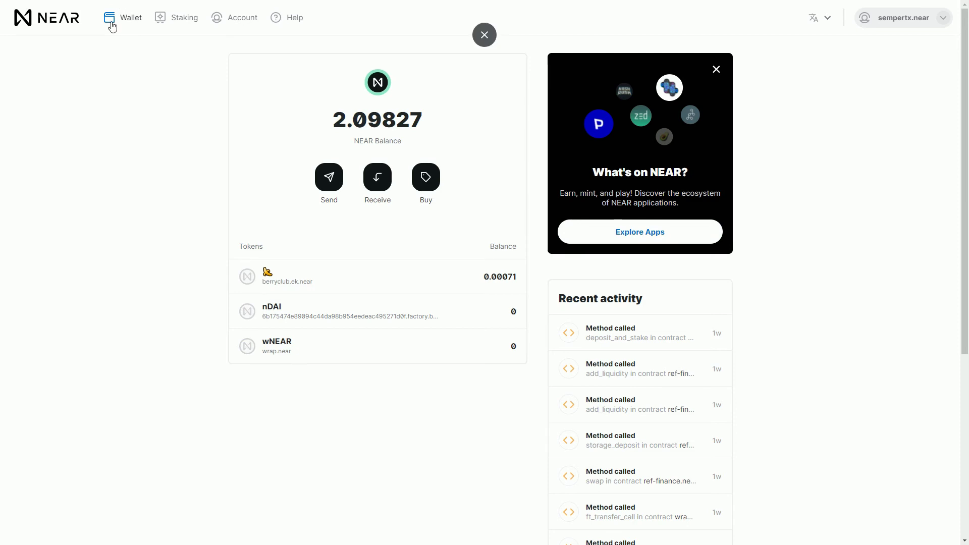
- Check the Staking page: 1.50478 NEAR staked, 0.00478 rewards, info tooltips and validators
{"action": "left_click", "coordinate": [184, 19]}
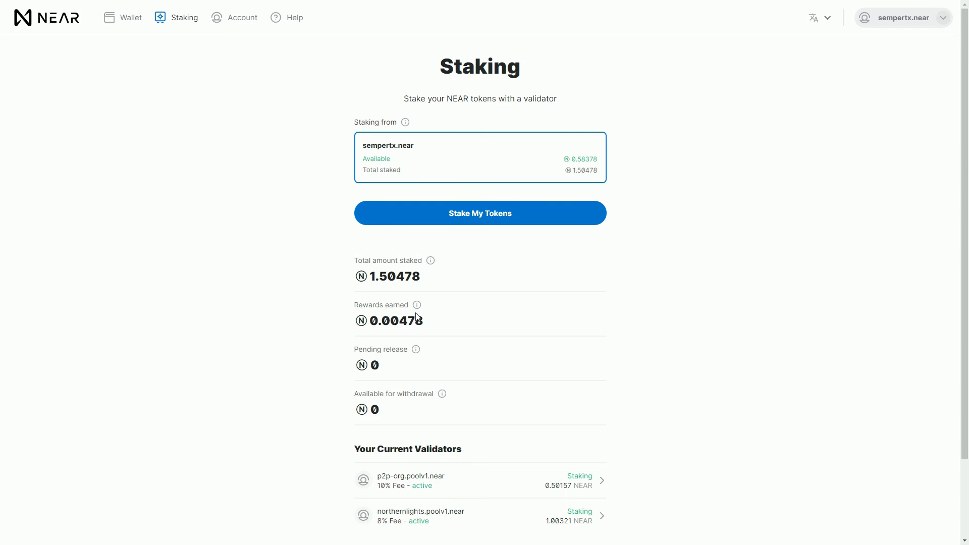
{"action": "mouse_move", "coordinate": [419, 308]}
{"action": "mouse_move", "coordinate": [442, 395]}
{"action": "scroll", "coordinate": [392, 414], "scroll_direction": "down", "scroll_amount": 2}
- Switch to Wallet and back to Staking, then browse validators under Stake My Tokens
{"action": "left_click", "coordinate": [124, 18]}
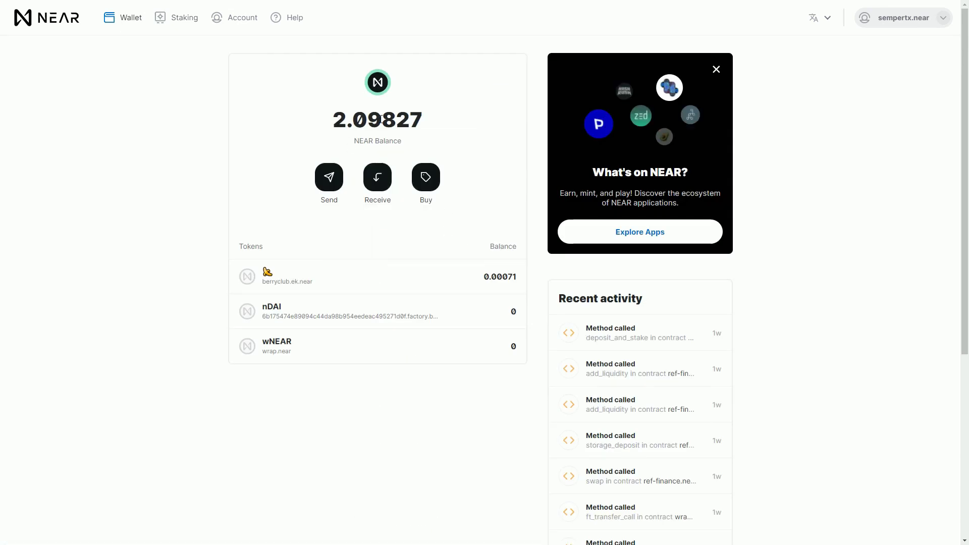
{"action": "left_click", "coordinate": [179, 18]}
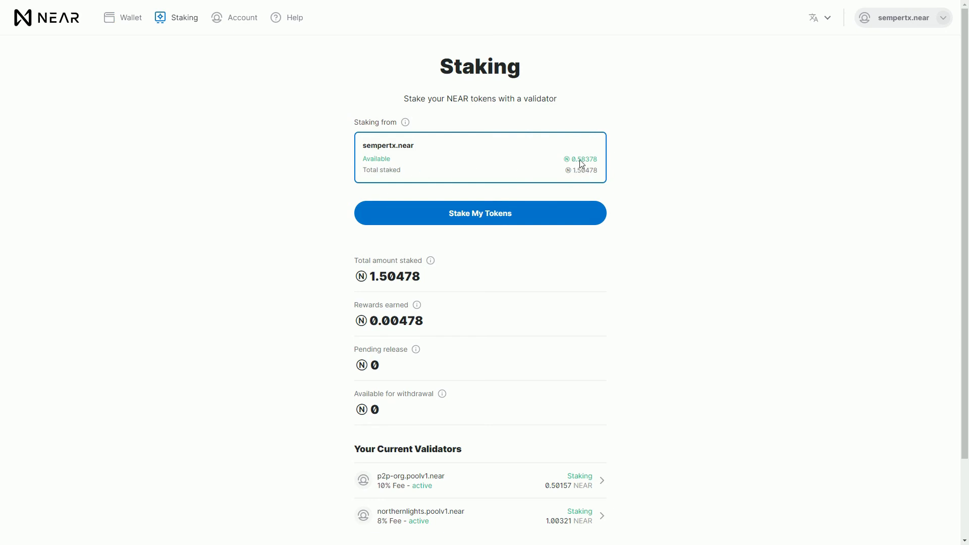
{"action": "left_click", "coordinate": [471, 218]}
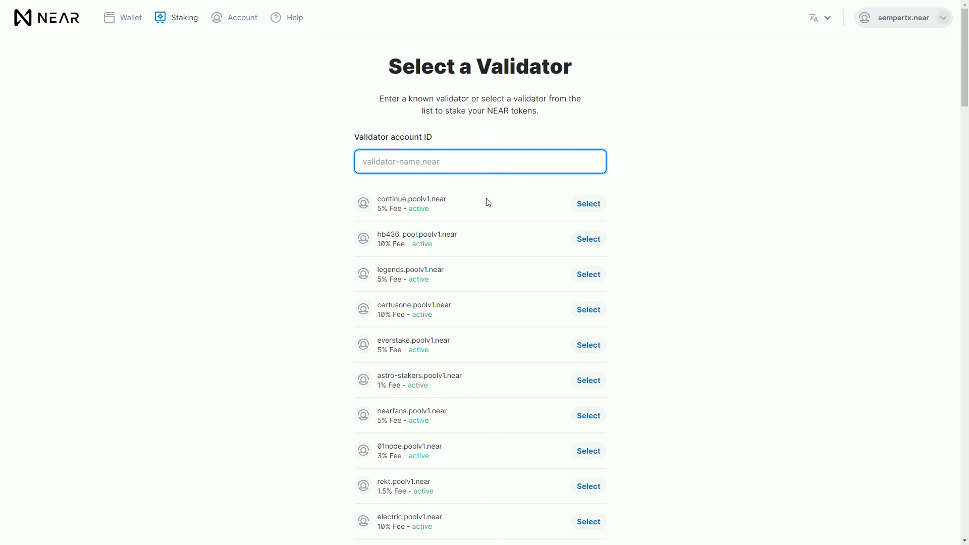
{"action": "scroll", "coordinate": [390, 234], "scroll_direction": "down", "scroll_amount": 2}
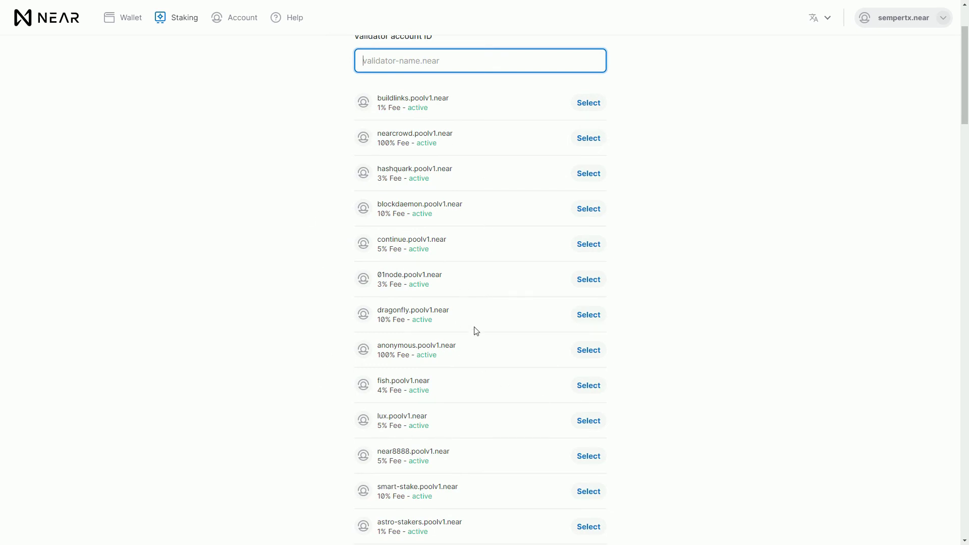
{"action": "scroll", "coordinate": [525, 461], "scroll_direction": "down", "scroll_amount": 3}
{"action": "scroll", "coordinate": [504, 424], "scroll_direction": "up", "scroll_amount": 5}
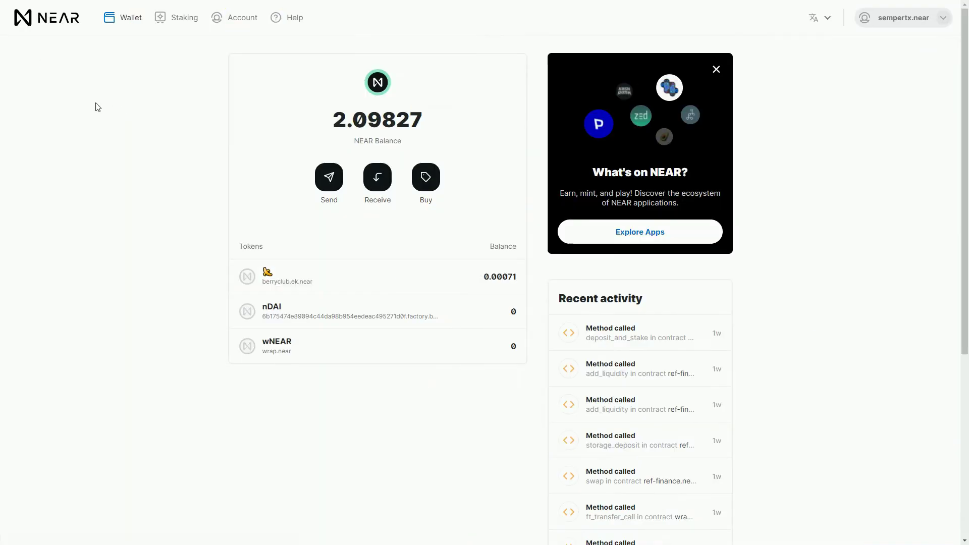
- Open the Awesome NEAR apps directory from the wallet, browse Trending, then filter to Gaming
{"action": "left_click", "coordinate": [650, 243]}
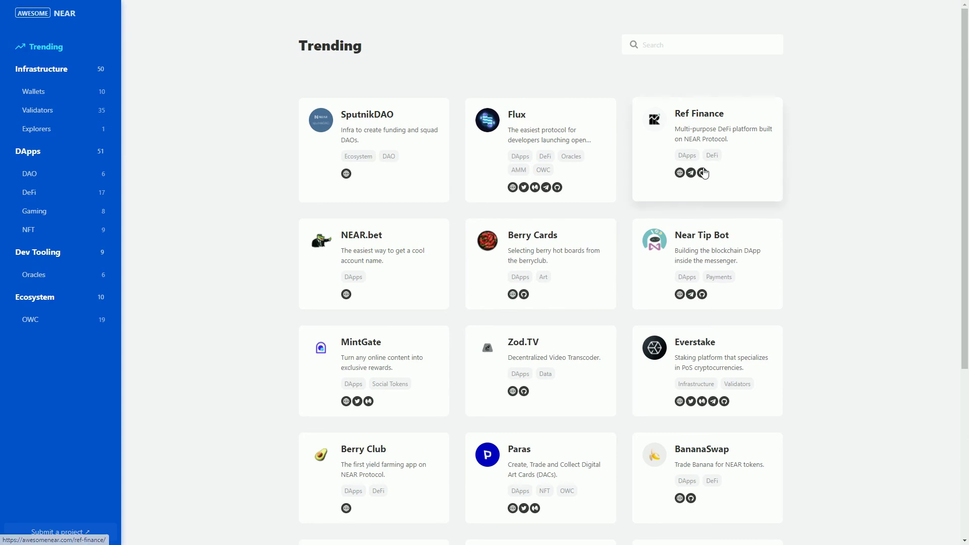
{"action": "scroll", "coordinate": [634, 220], "scroll_direction": "down", "scroll_amount": 5}
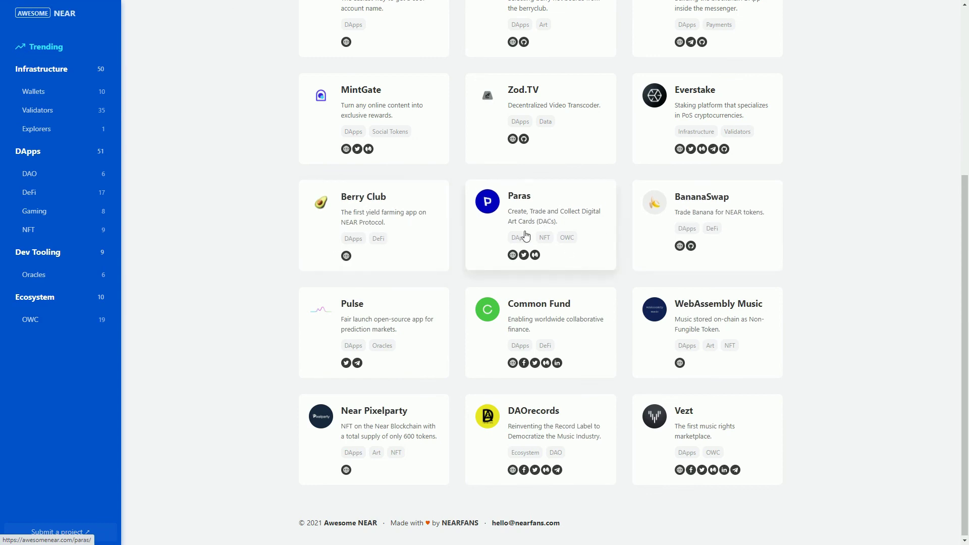
{"action": "scroll", "coordinate": [576, 219], "scroll_direction": "up", "scroll_amount": 3}
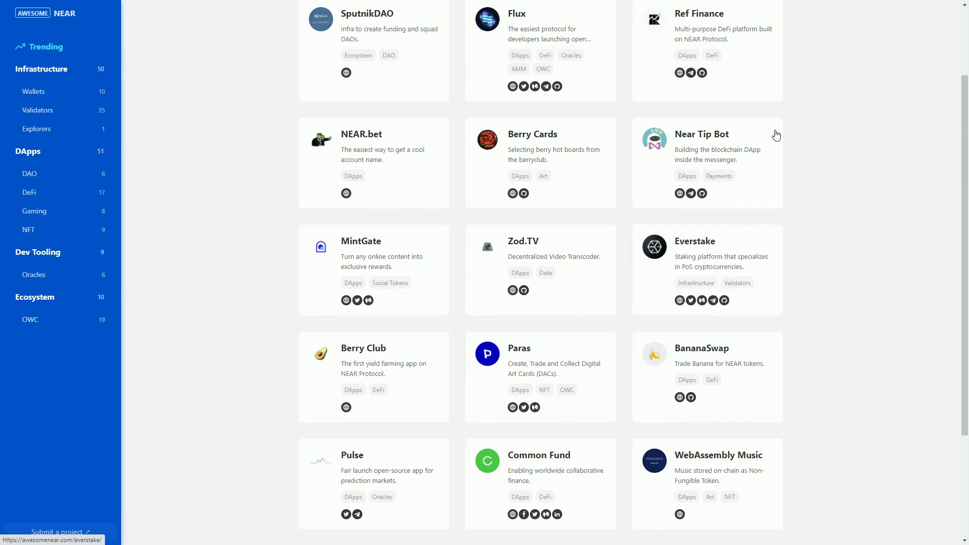
{"action": "scroll", "coordinate": [870, 335], "scroll_direction": "up", "scroll_amount": 2}
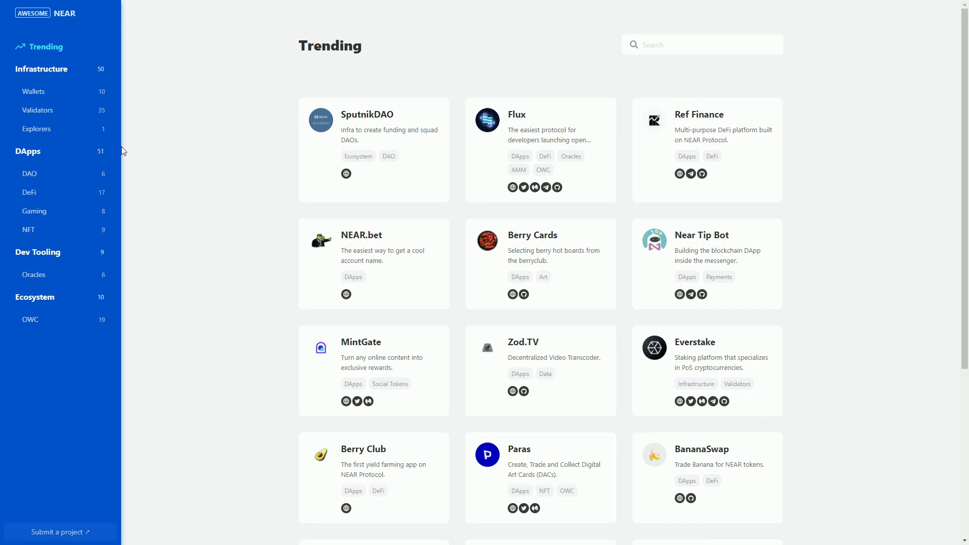
{"action": "left_click", "coordinate": [36, 212]}
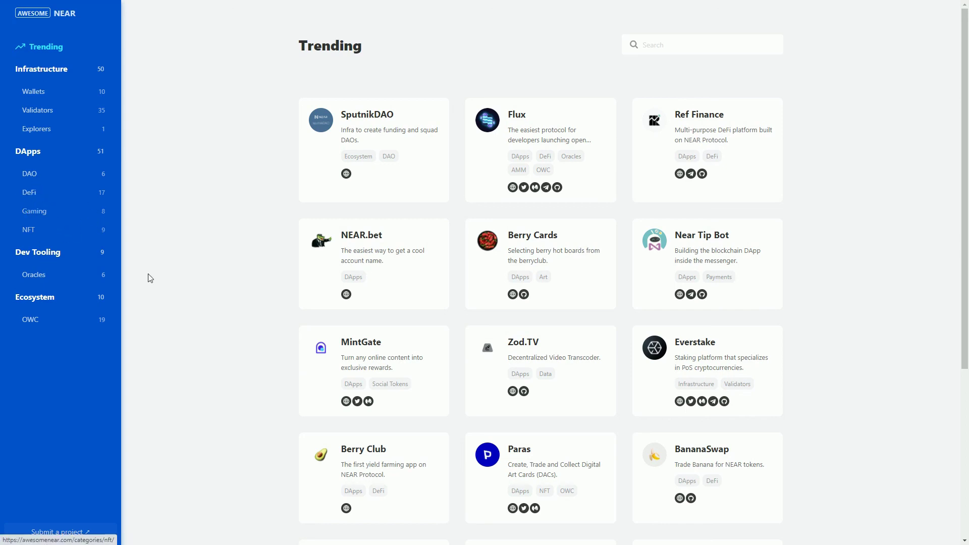